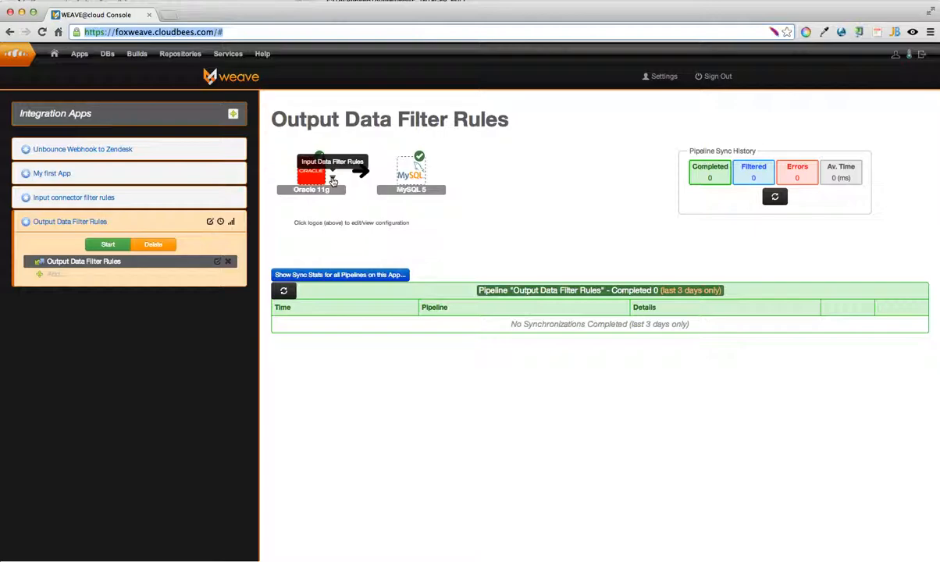
# - Check the MySQL 5 output's connection configuration, and enable Add If New and Update in its add/update settings
pyautogui.moveTo(400, 178)
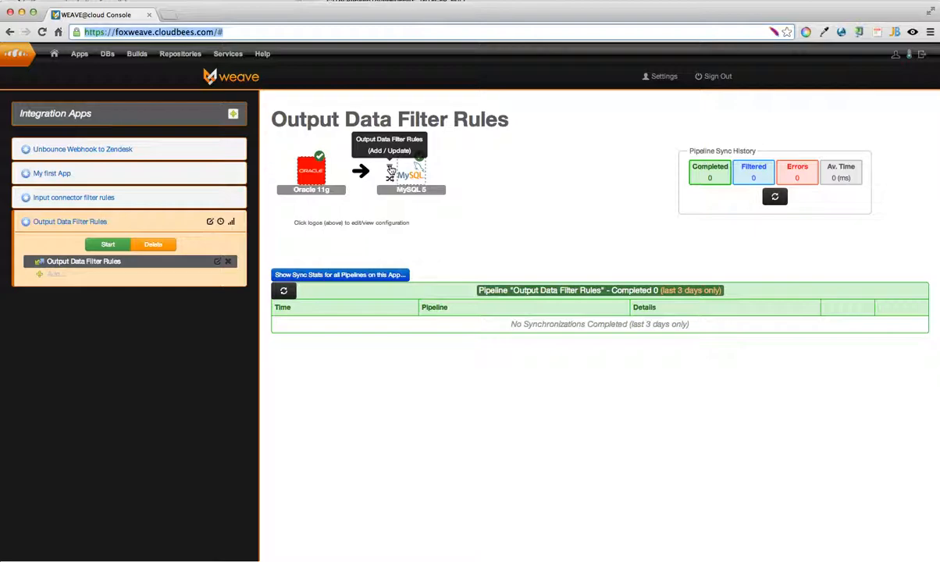
pyautogui.click(391, 170)
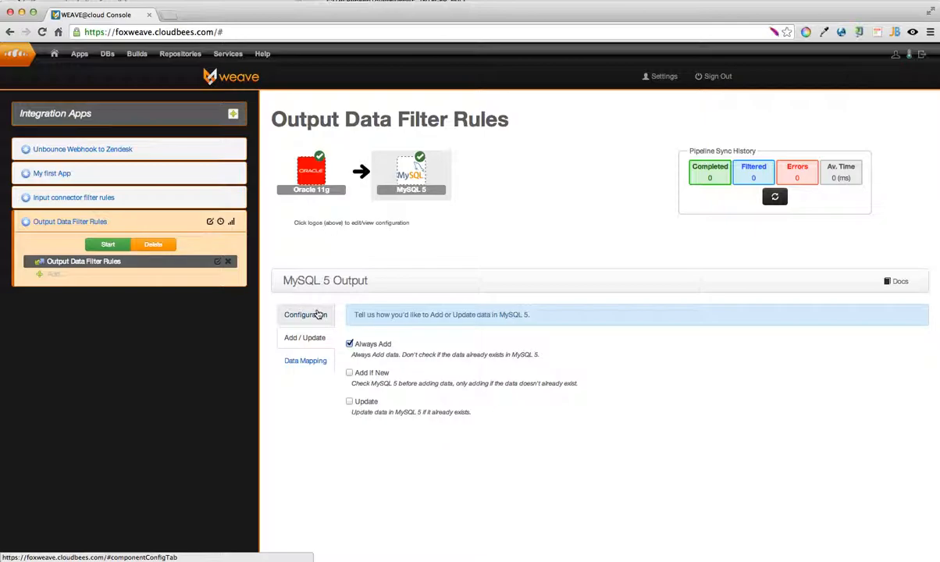
pyautogui.click(318, 314)
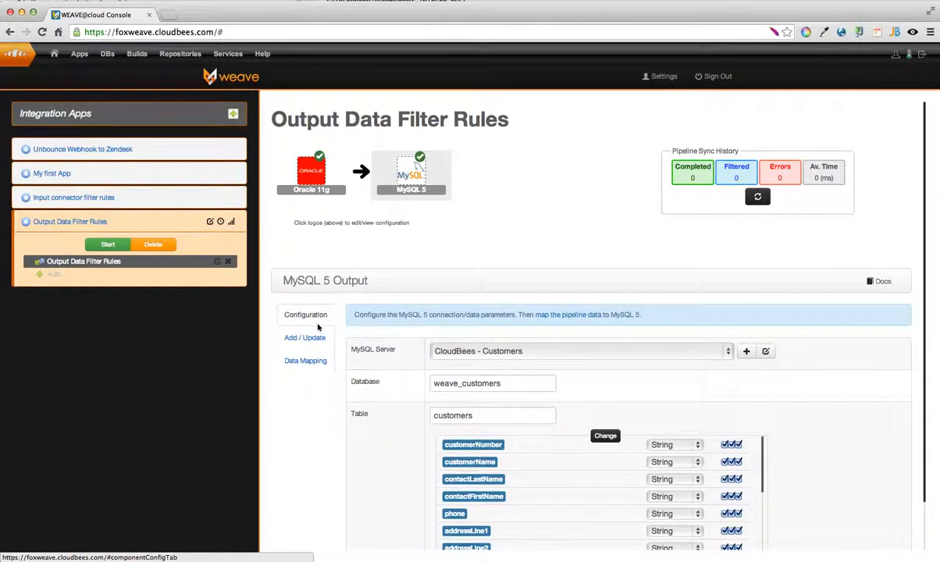
pyautogui.click(317, 342)
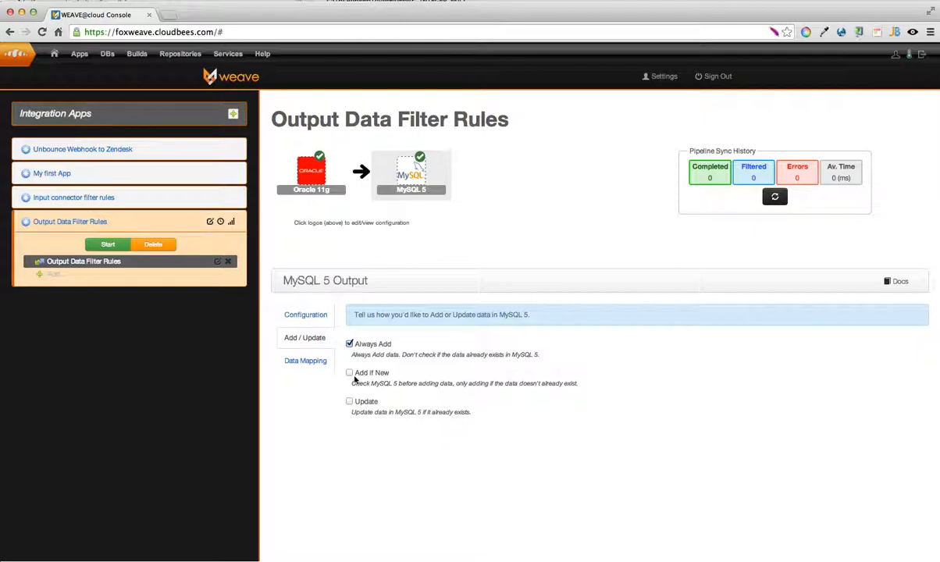
pyautogui.click(350, 373)
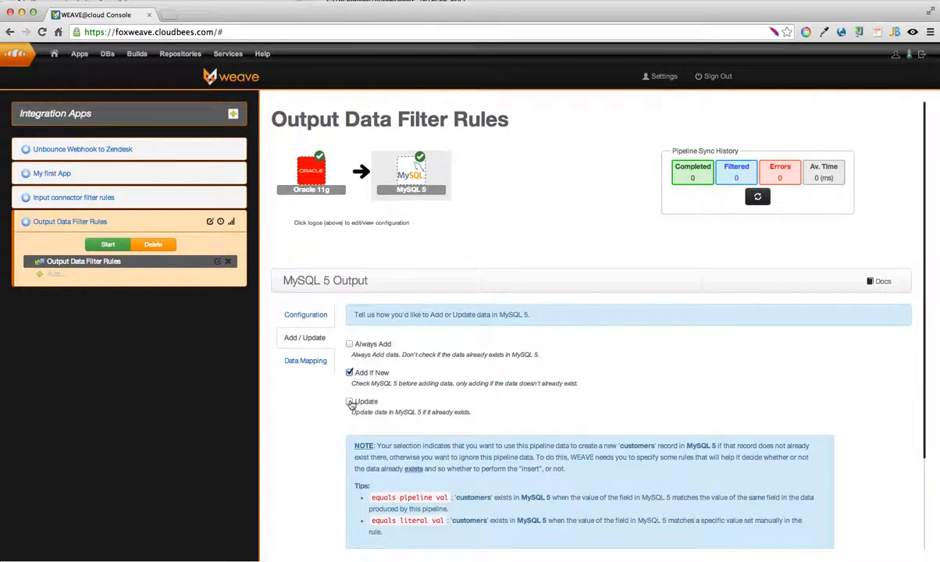
pyautogui.click(349, 403)
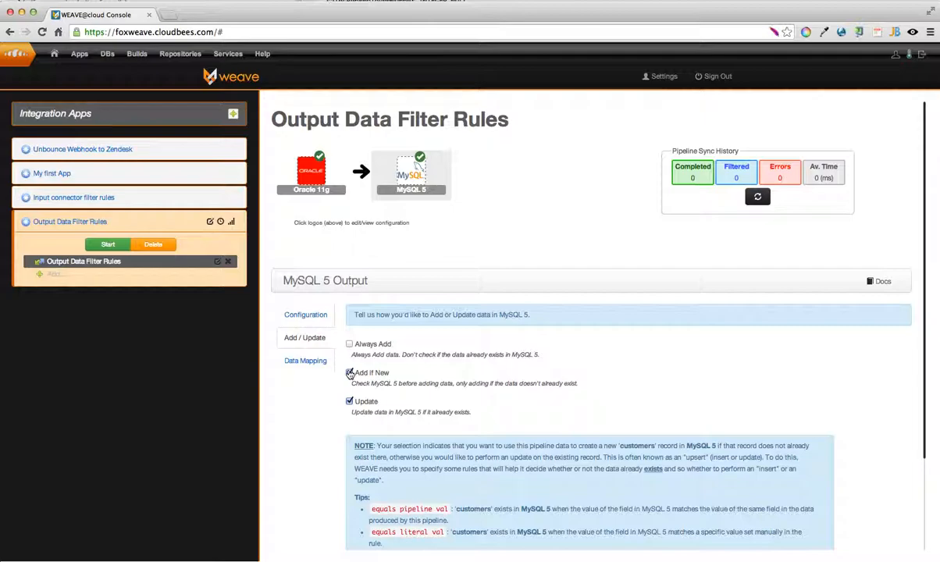
# - Switch Add If New and Update off and on again to compare the explanatory notes for each combination
pyautogui.click(349, 373)
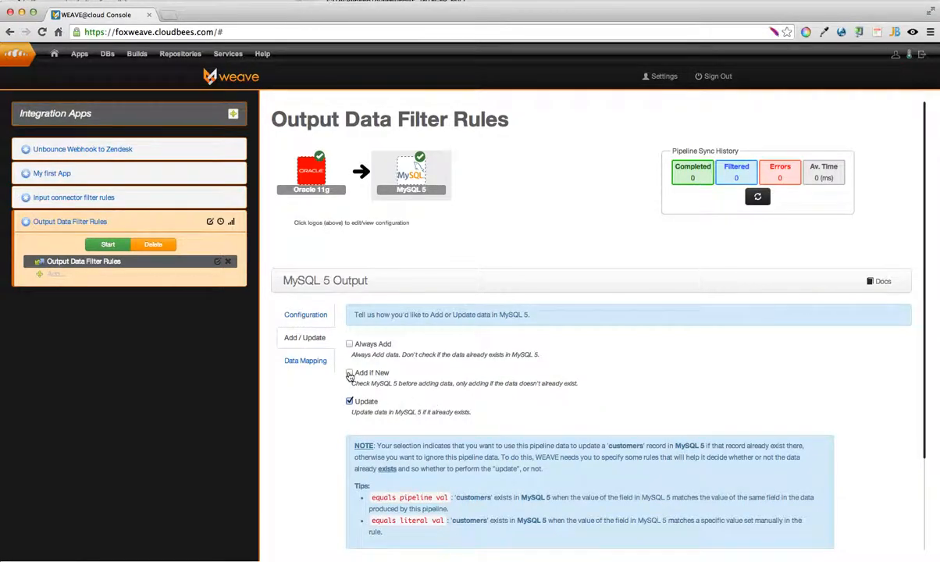
pyautogui.click(350, 374)
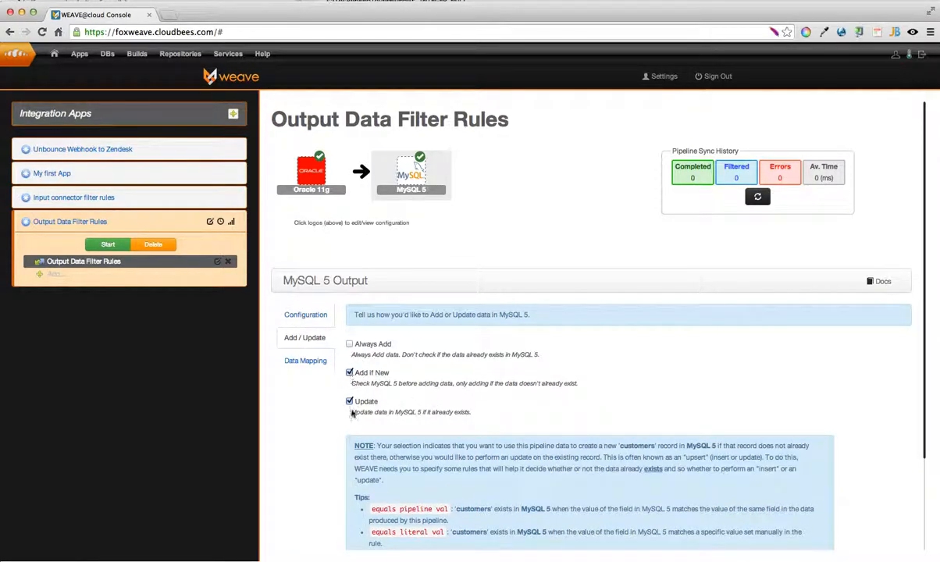
pyautogui.click(350, 402)
pyautogui.click(350, 401)
pyautogui.scroll(-2, 606, 409)
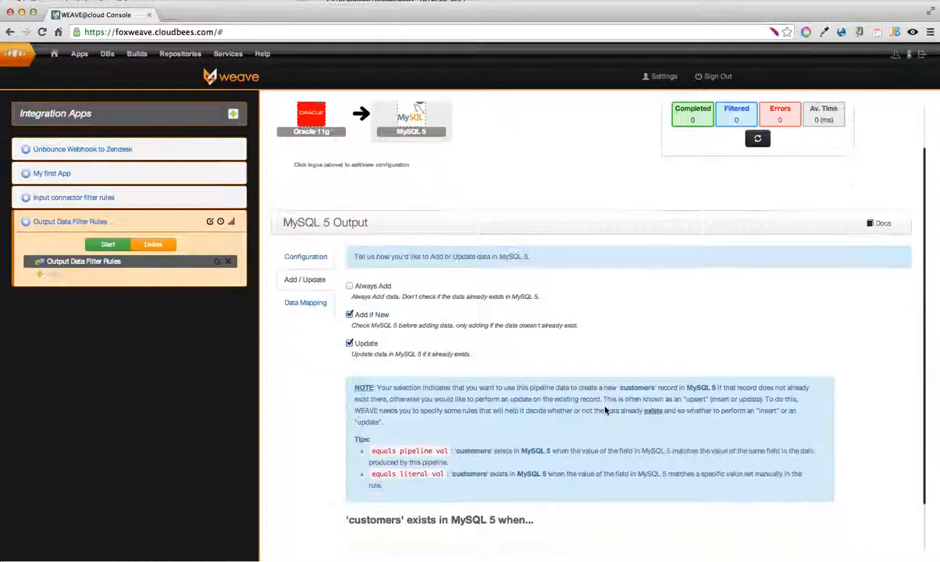
pyautogui.scroll(-2, 607, 410)
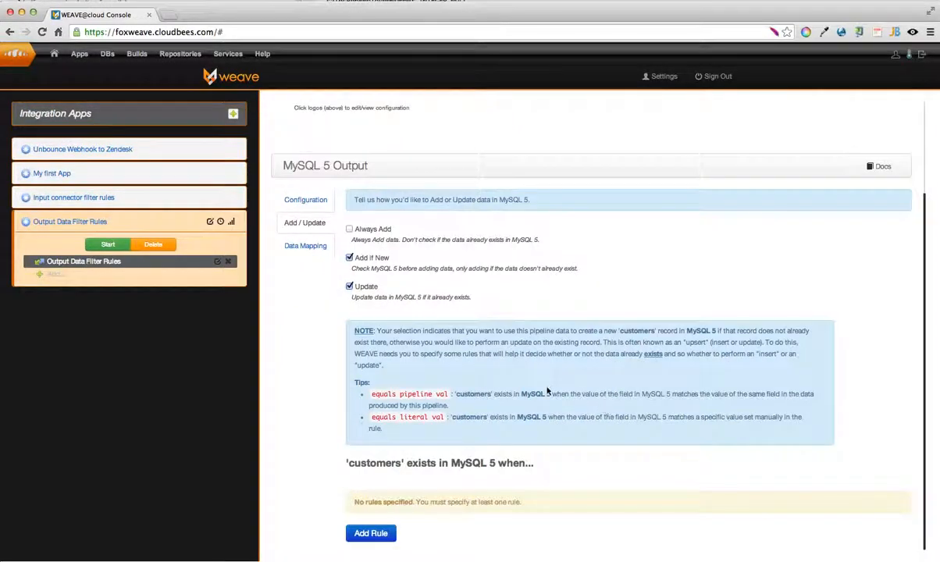
pyautogui.click(350, 286)
pyautogui.click(349, 286)
pyautogui.scroll(2, 389, 463)
pyautogui.scroll(2, 389, 463)
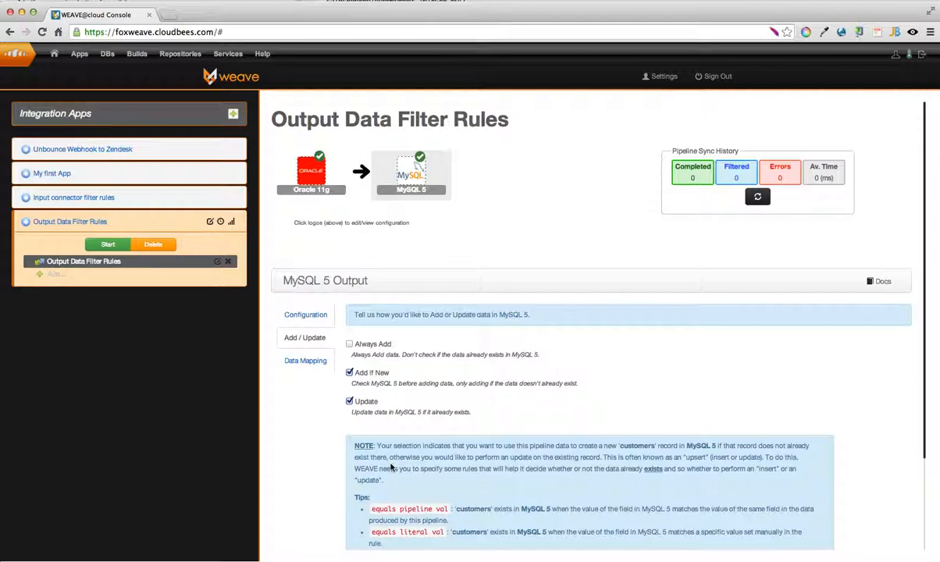
# - Add a rule based on the customerNumber field for deciding when a customers record exists in MySQL 5
pyautogui.scroll(-3, 392, 467)
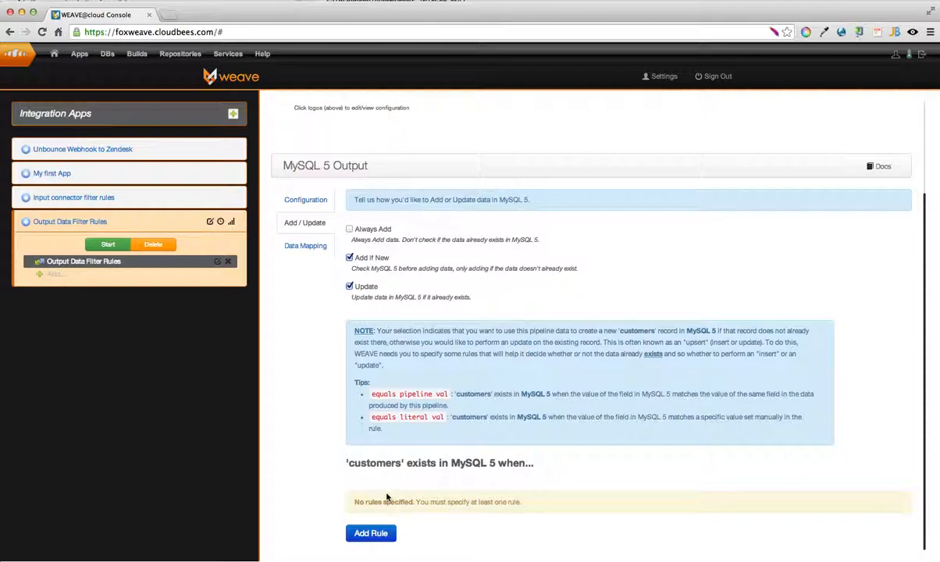
pyautogui.click(371, 533)
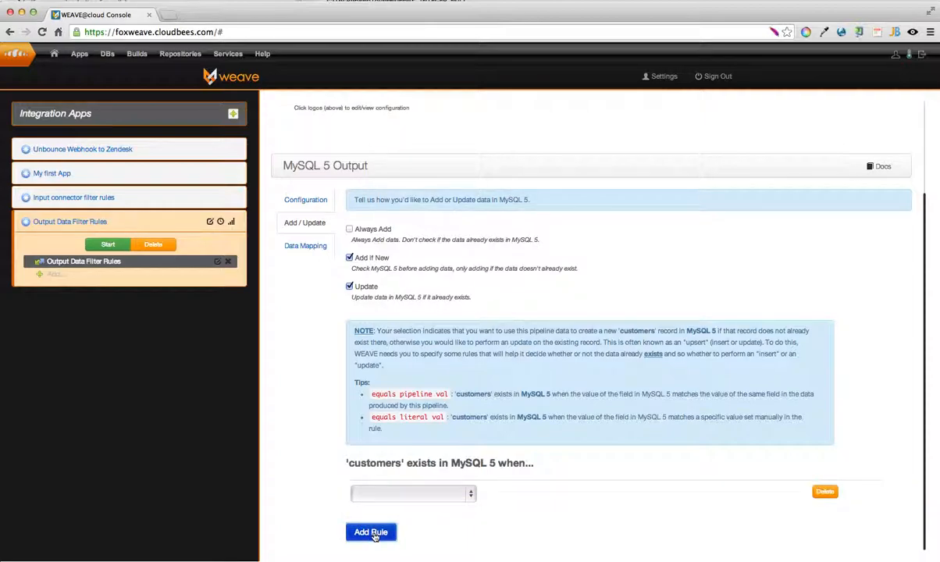
pyautogui.click(431, 495)
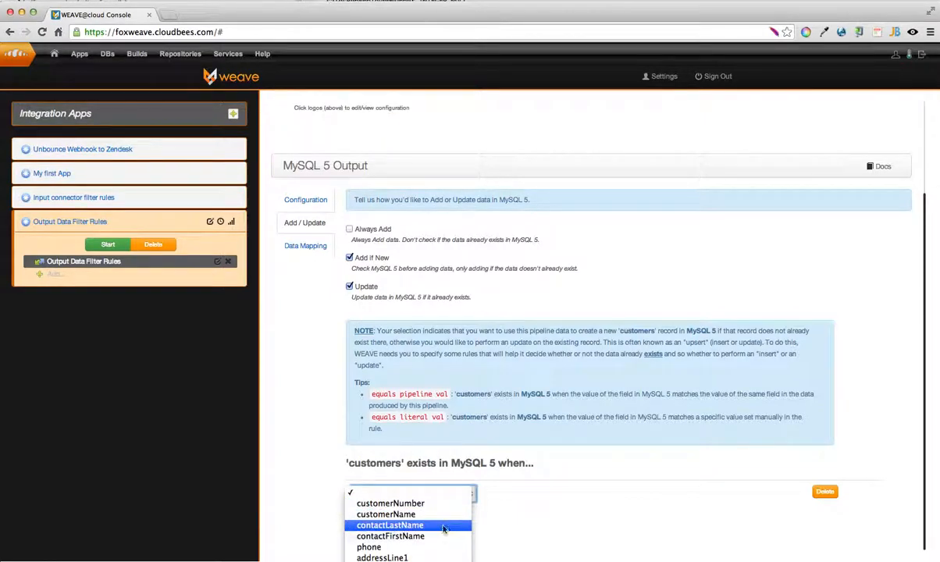
pyautogui.click(442, 504)
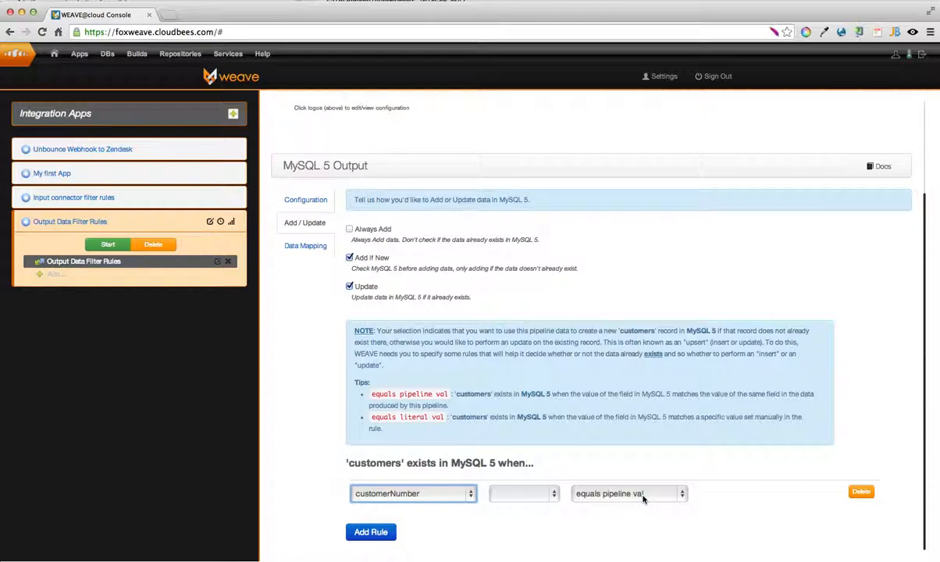
# - Examine the customerNumber rule's negation and comparison options, keeping negation blank and equals pipeline val selected
pyautogui.click(528, 495)
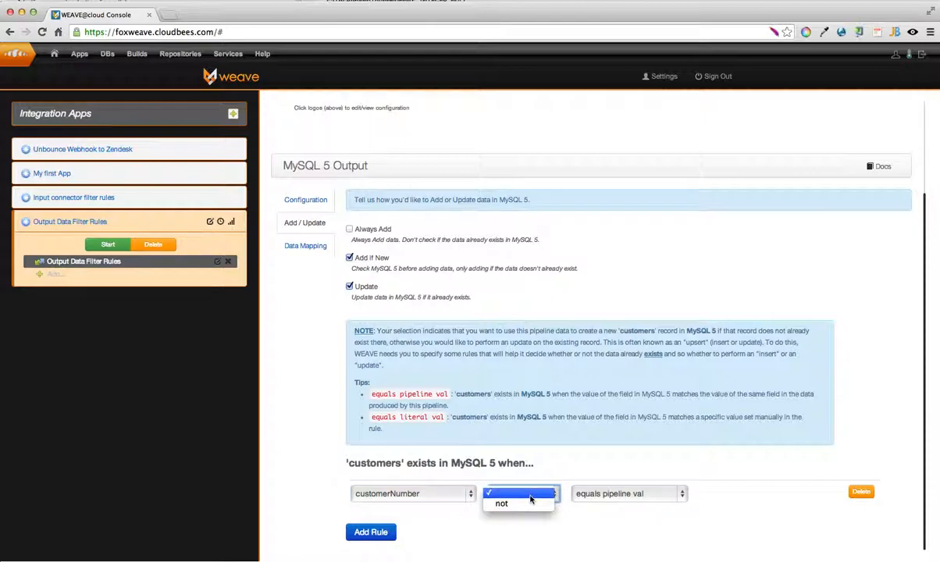
pyautogui.click(533, 531)
pyautogui.click(529, 497)
pyautogui.click(586, 519)
pyautogui.click(601, 494)
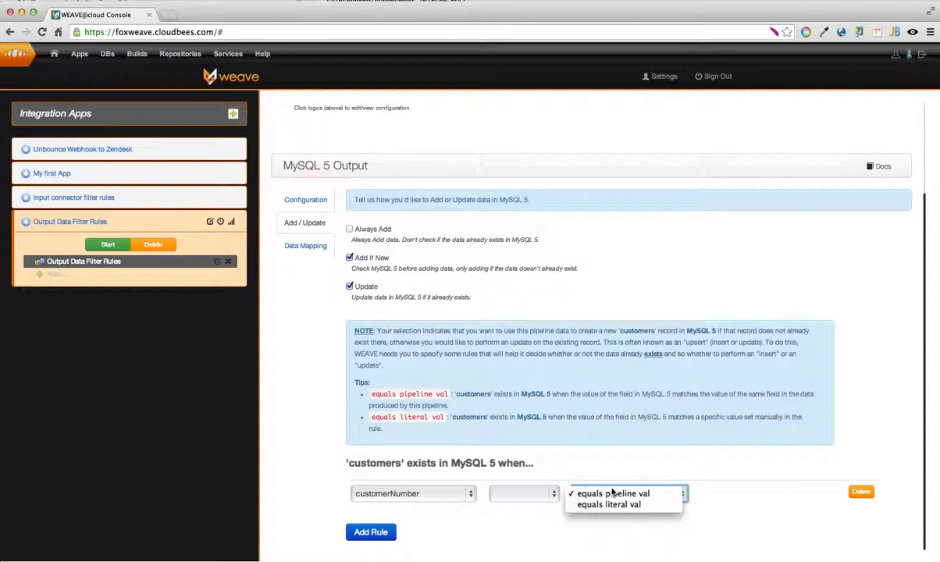
pyautogui.click(615, 495)
pyautogui.scroll(3, 583, 520)
pyautogui.scroll(-3, 584, 520)
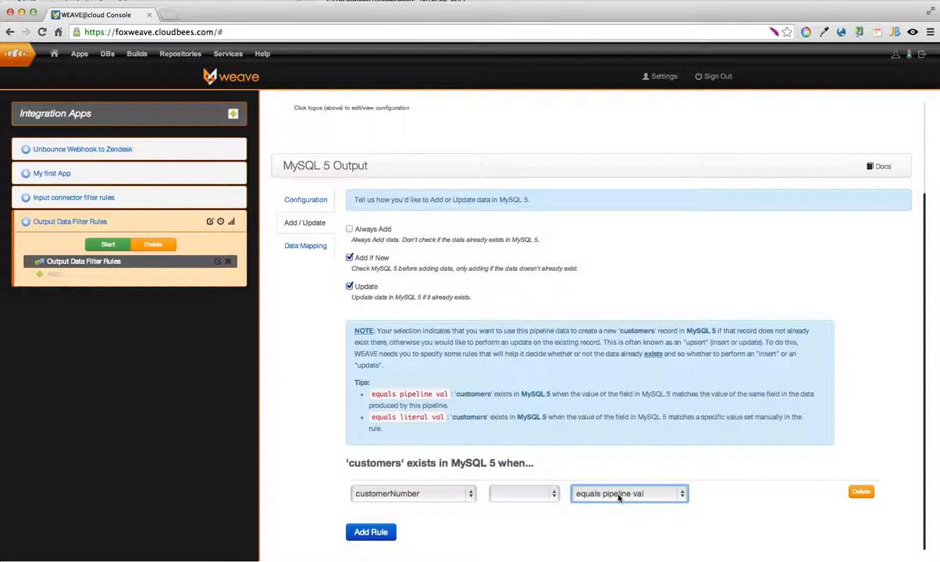
# - Set the rule's comparison to equals literal val and enter a customer number as the literal value
pyautogui.click(610, 495)
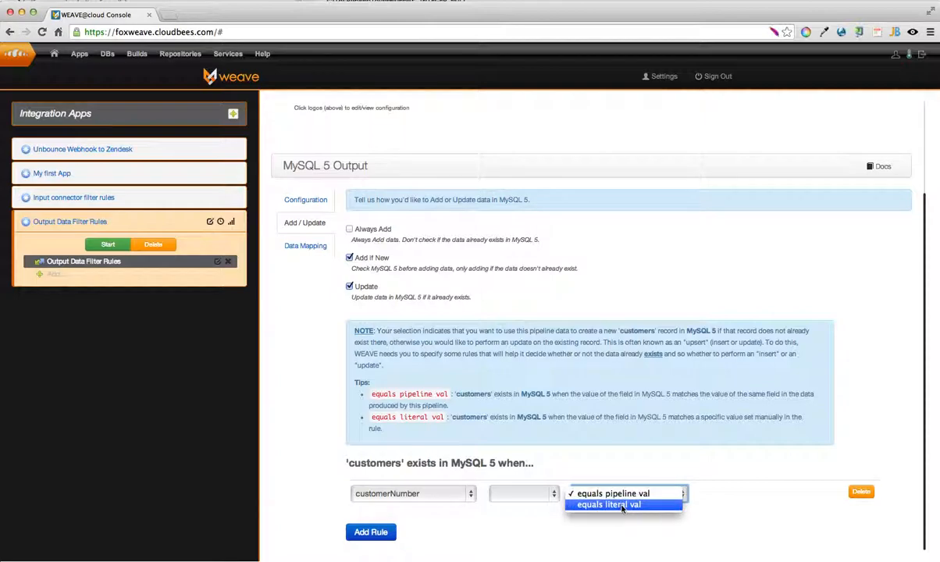
pyautogui.click(623, 506)
pyautogui.click(713, 492)
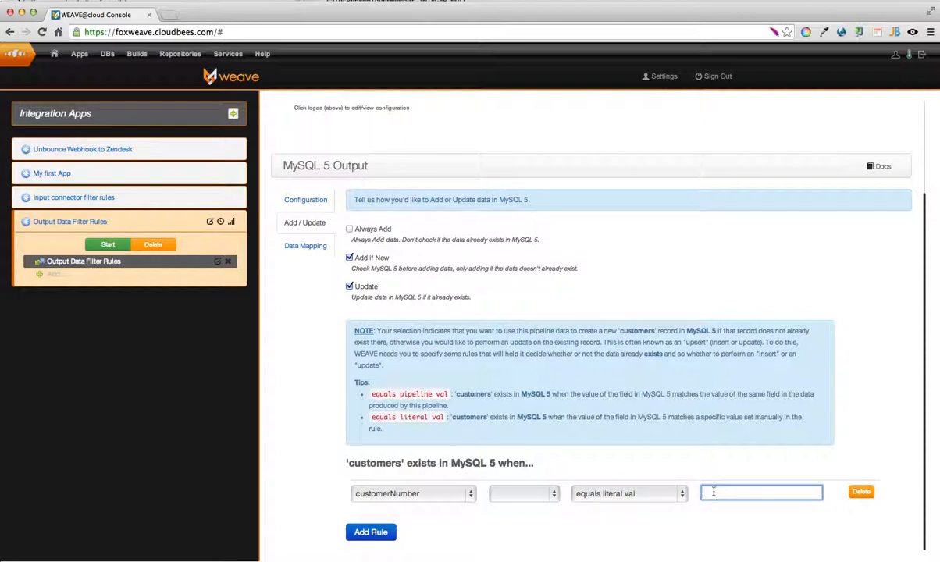
pyautogui.write('123123')
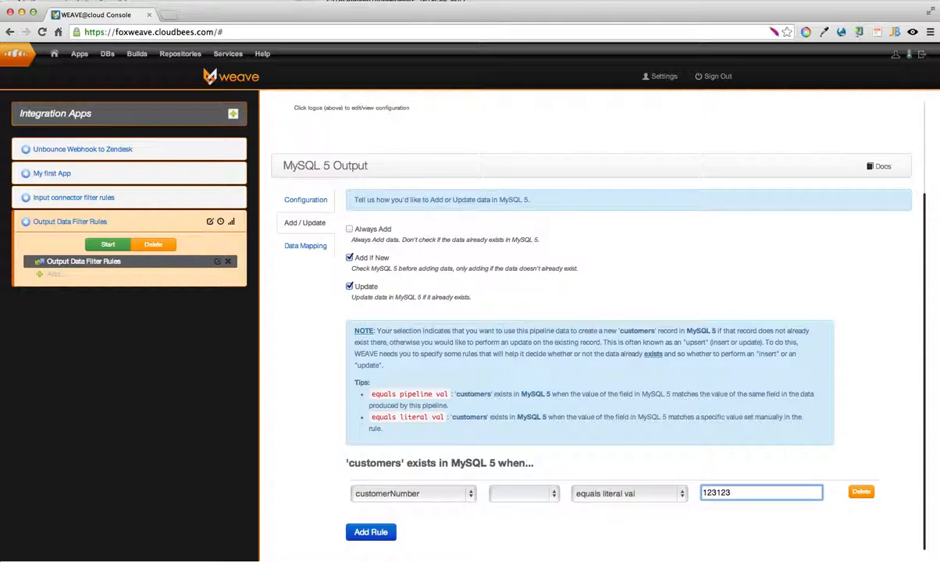